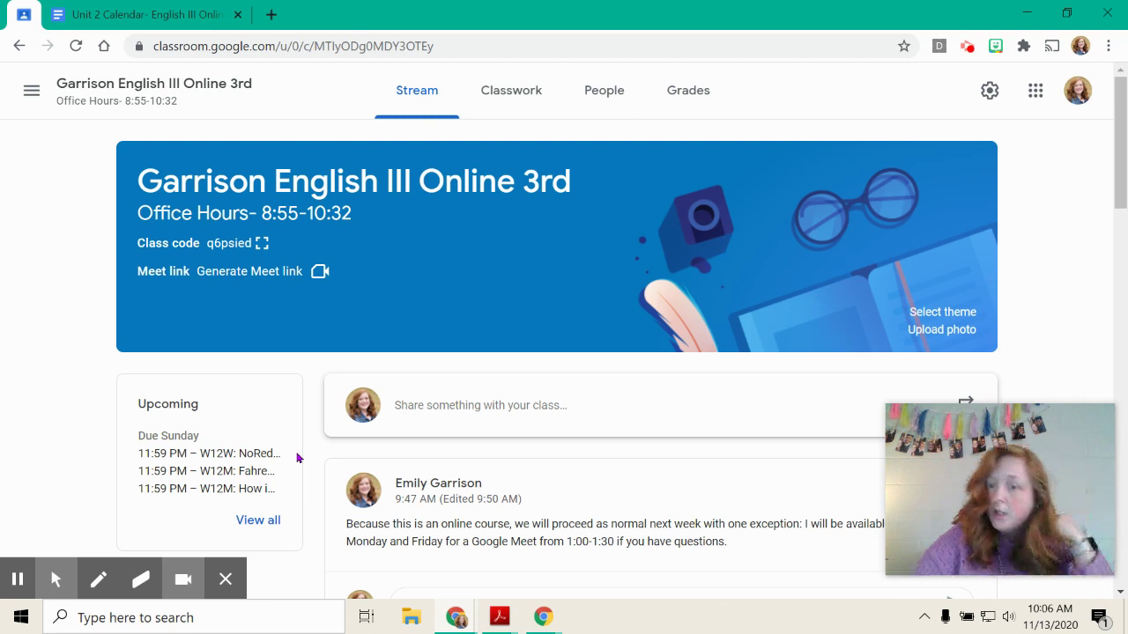
Step: Go to the class's Classwork page and review the details of the Week 12 Fahrenheit 451 excerpt and paired text assignment
mouse_move(972, 499)
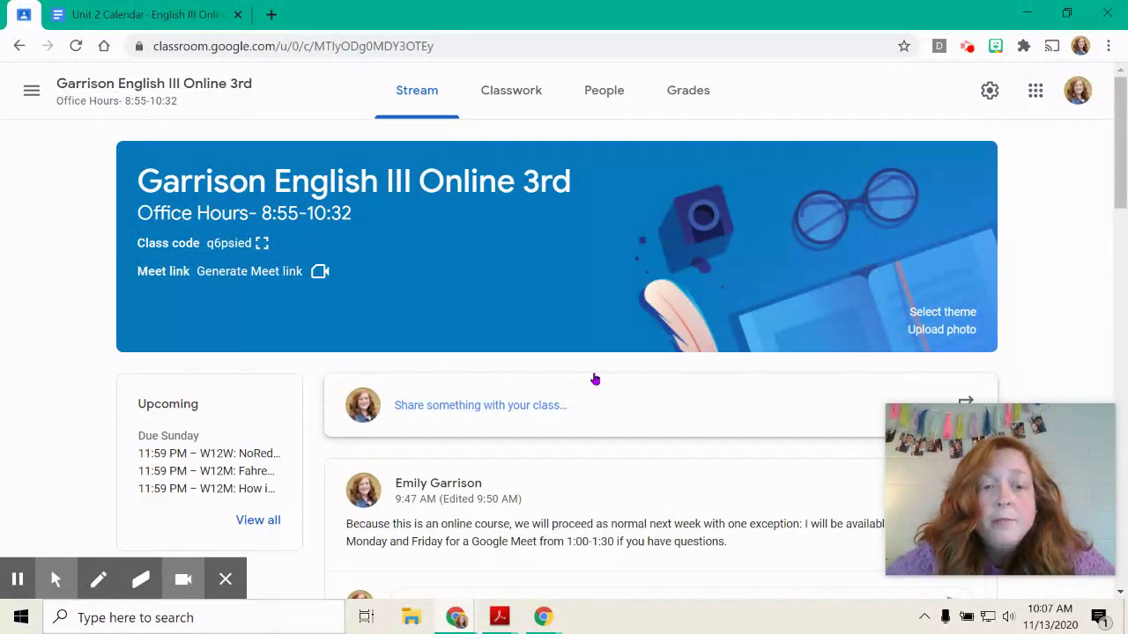
left_click(526, 102)
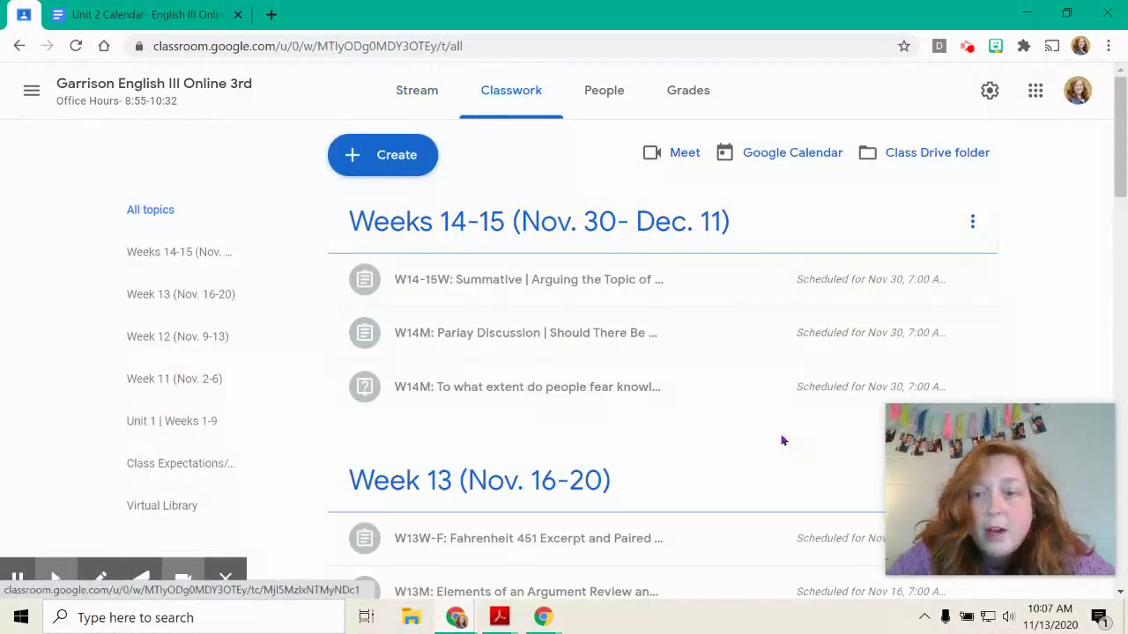
left_click_drag(956, 460, 97, 162)
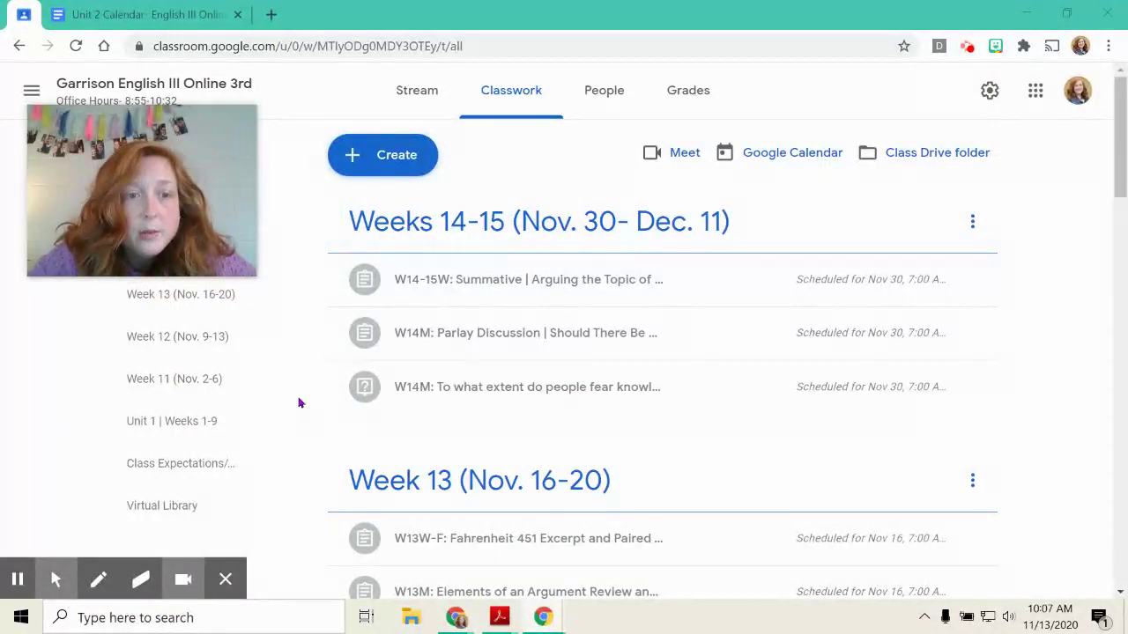
scroll(304, 396, "down", 2)
scroll(287, 482, "down", 2)
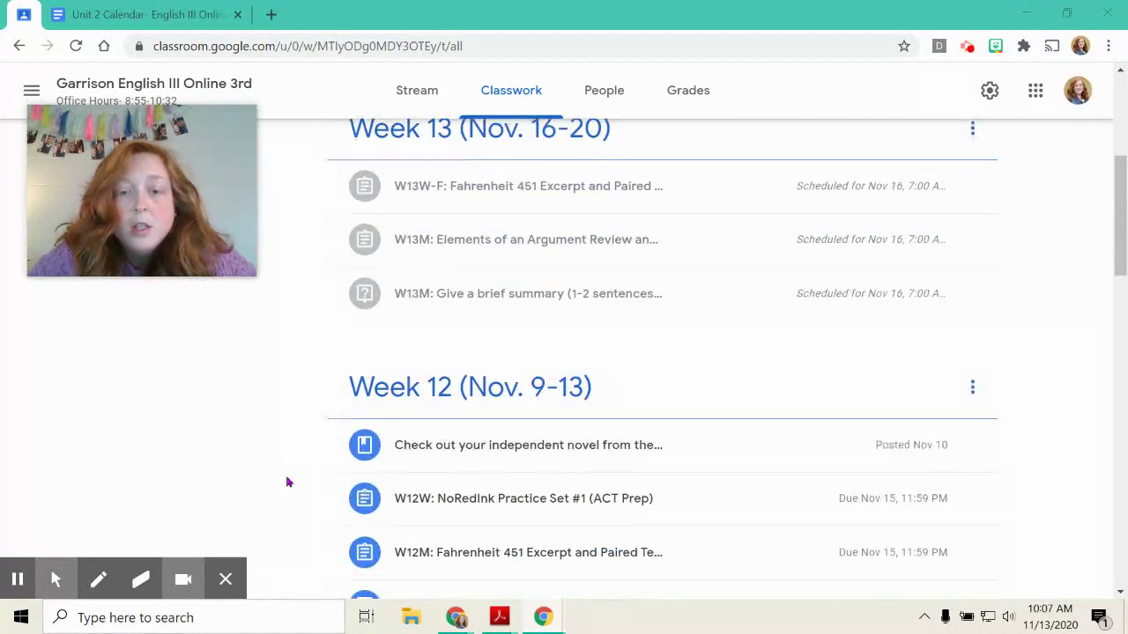
scroll(287, 482, "down", 1)
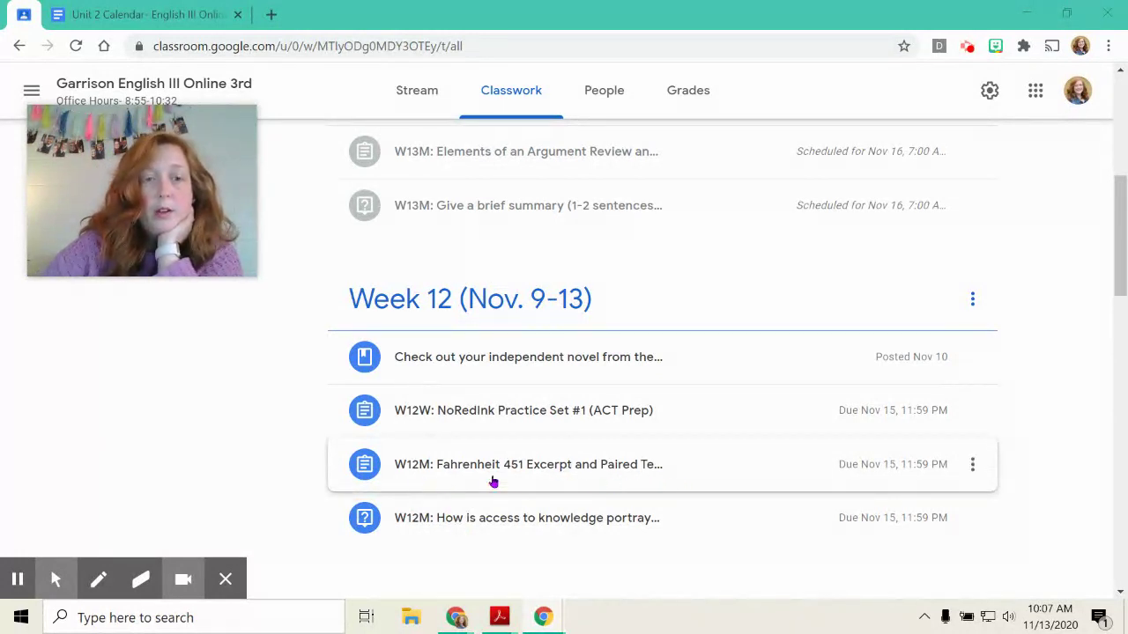
left_click(384, 482)
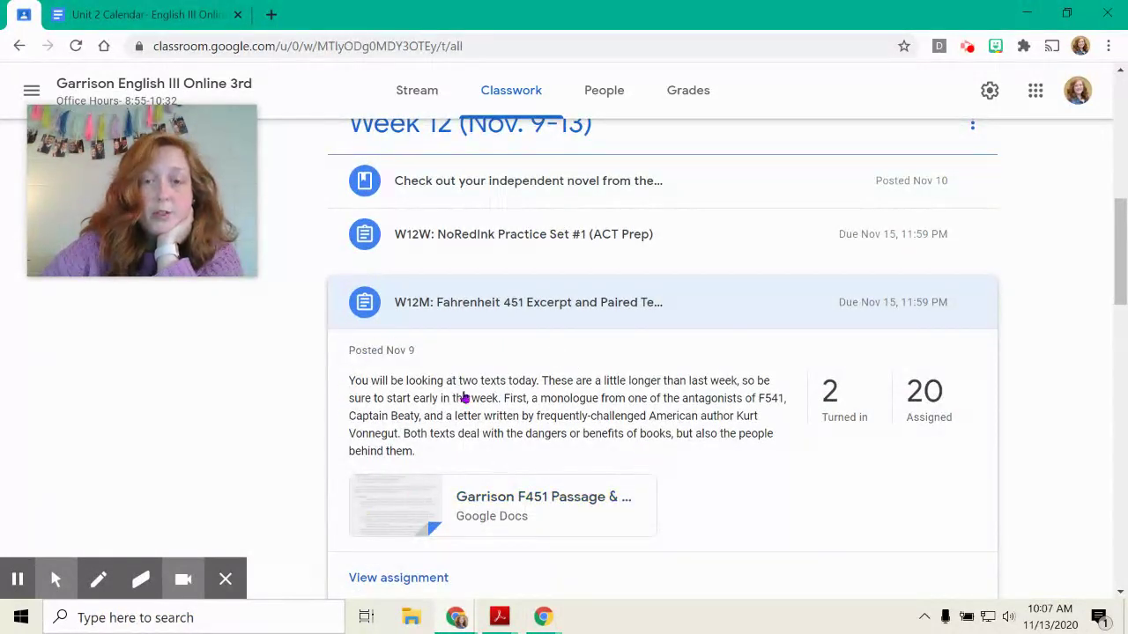
left_click(493, 302)
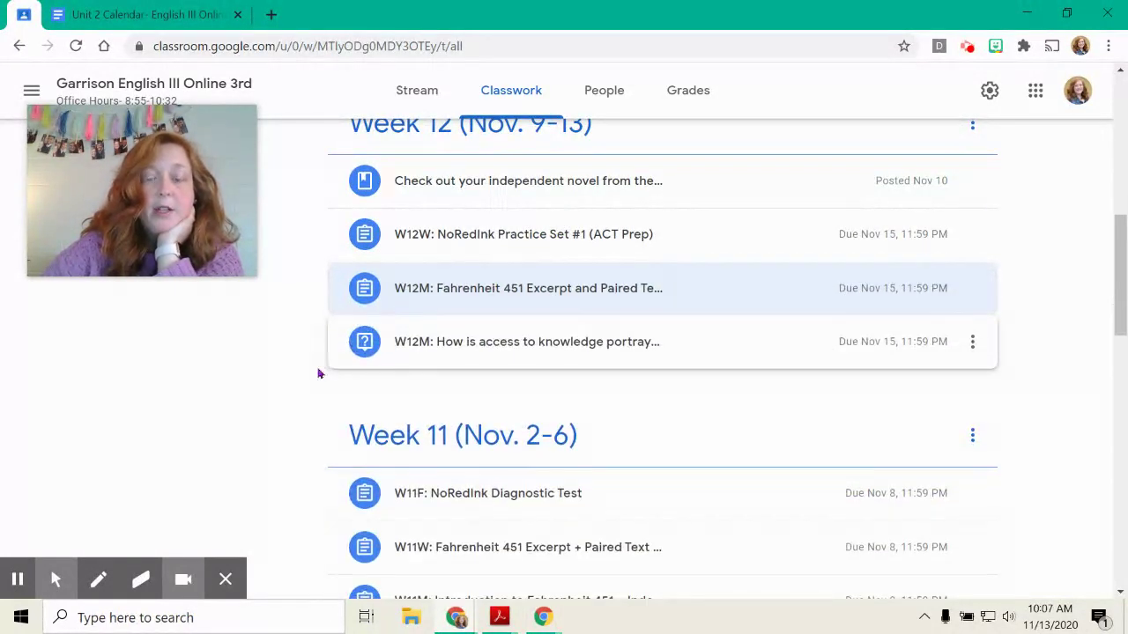
Step: Expand the Week 12 material about checking out the independent novel to view its instructions and link
scroll(295, 384, "up", 1)
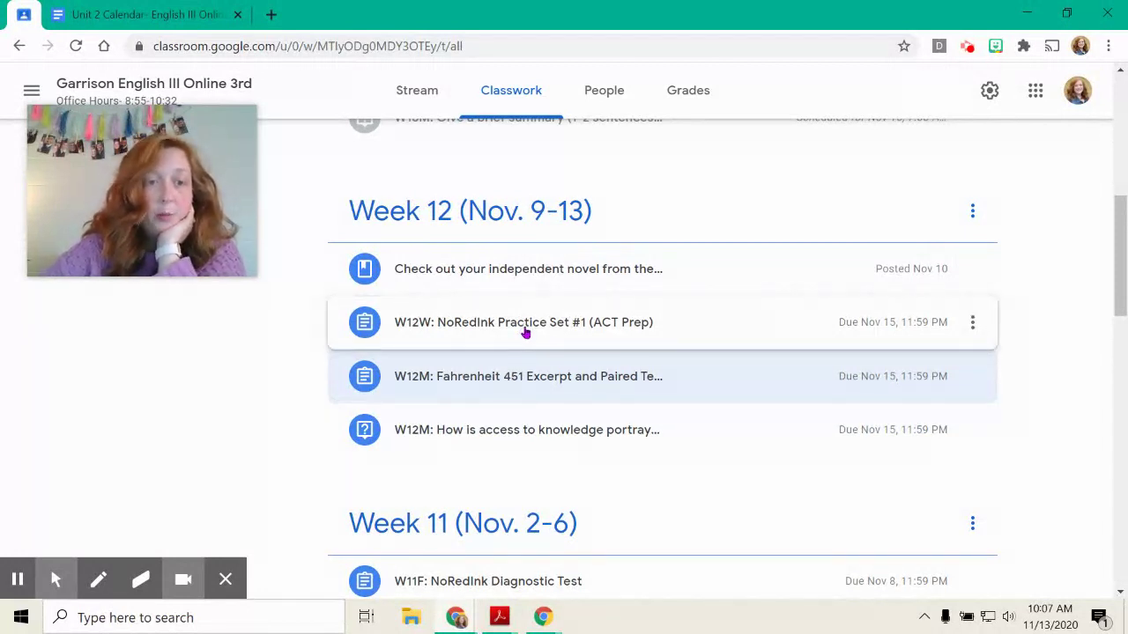
scroll(493, 331, "up", 1)
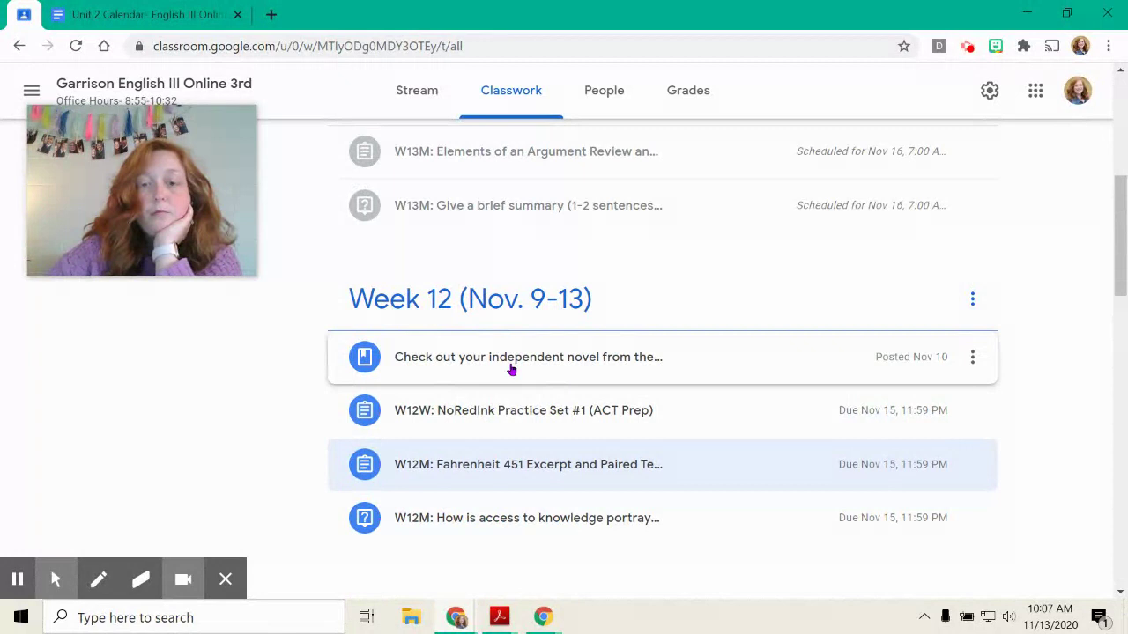
left_click(511, 370)
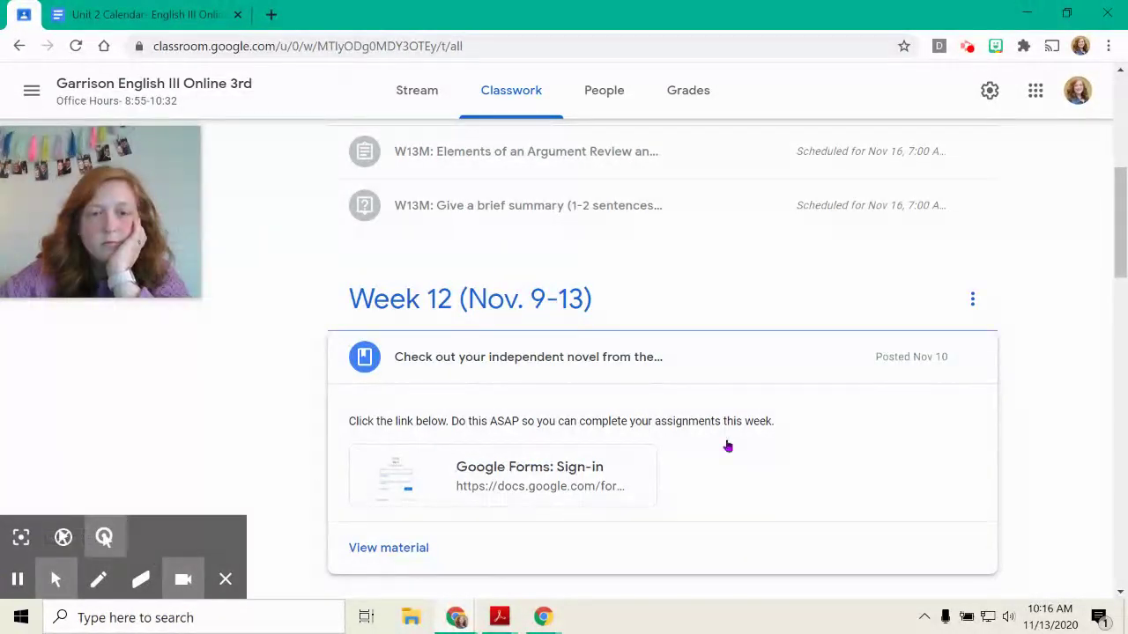
Step: Open the scheduled W13M brief summary question under Week 13 in its editing view
scroll(728, 447, "up", 2)
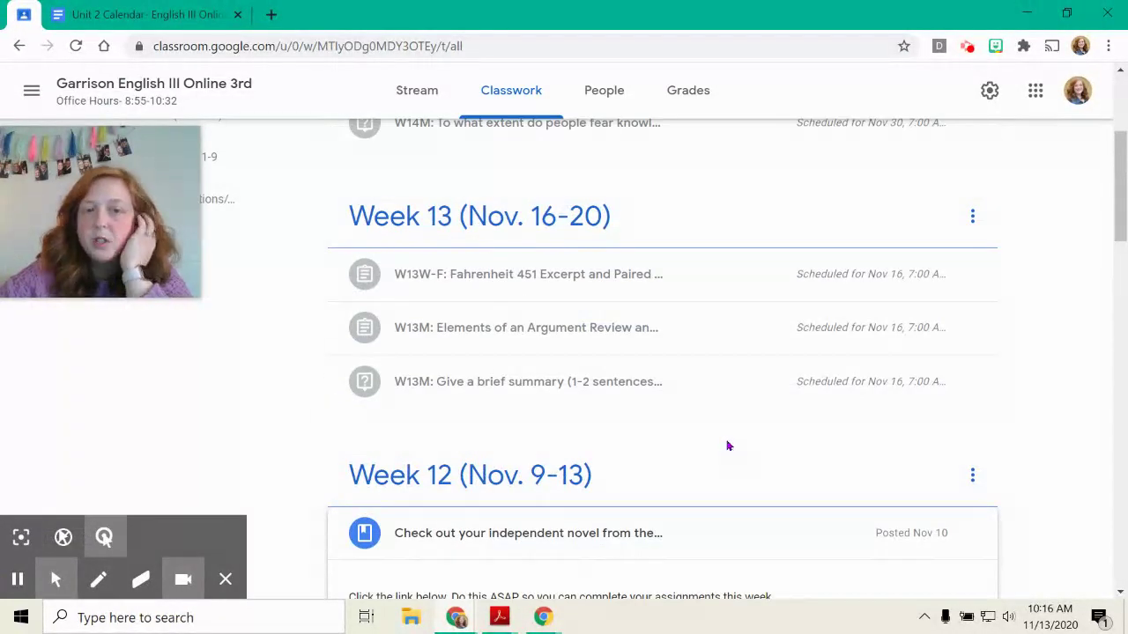
scroll(365, 441, "up", 1)
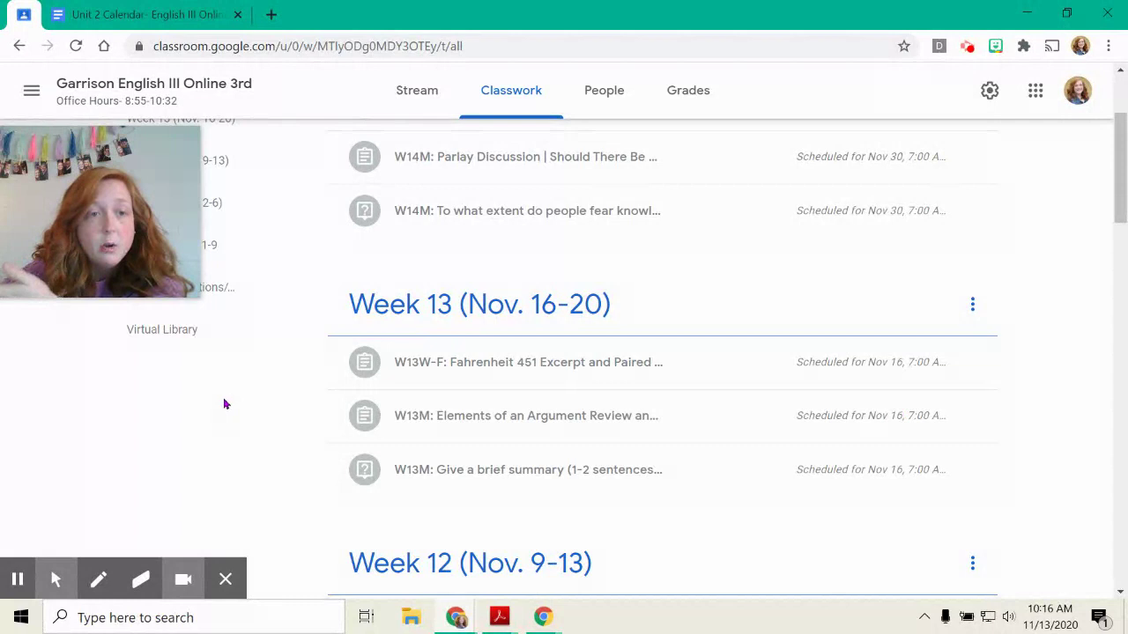
left_click(464, 480)
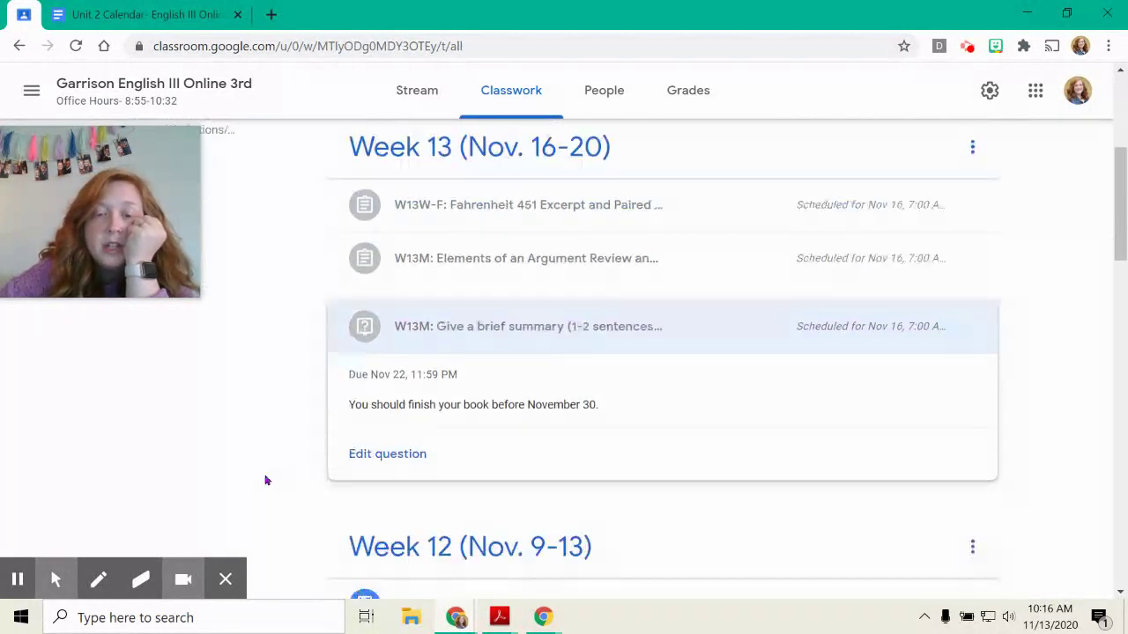
left_click(389, 441)
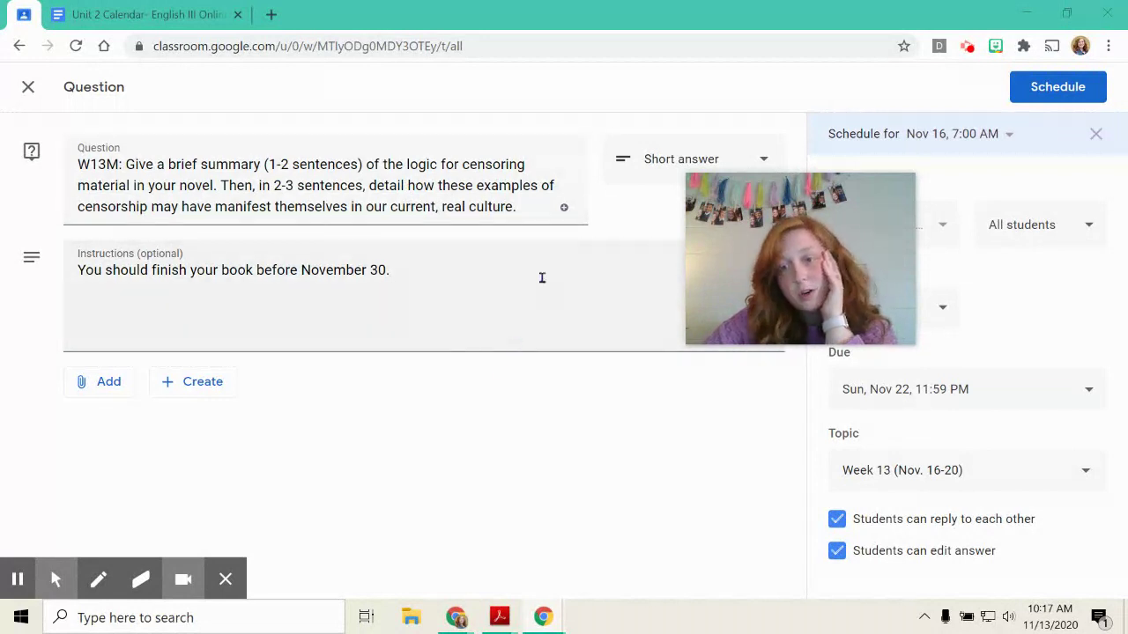
Step: Highlight the full text of the W13M question to point it out, and close the question without editing it
left_click(338, 201)
left_click_drag(527, 205, 67, 171)
left_click_drag(519, 208, 75, 161)
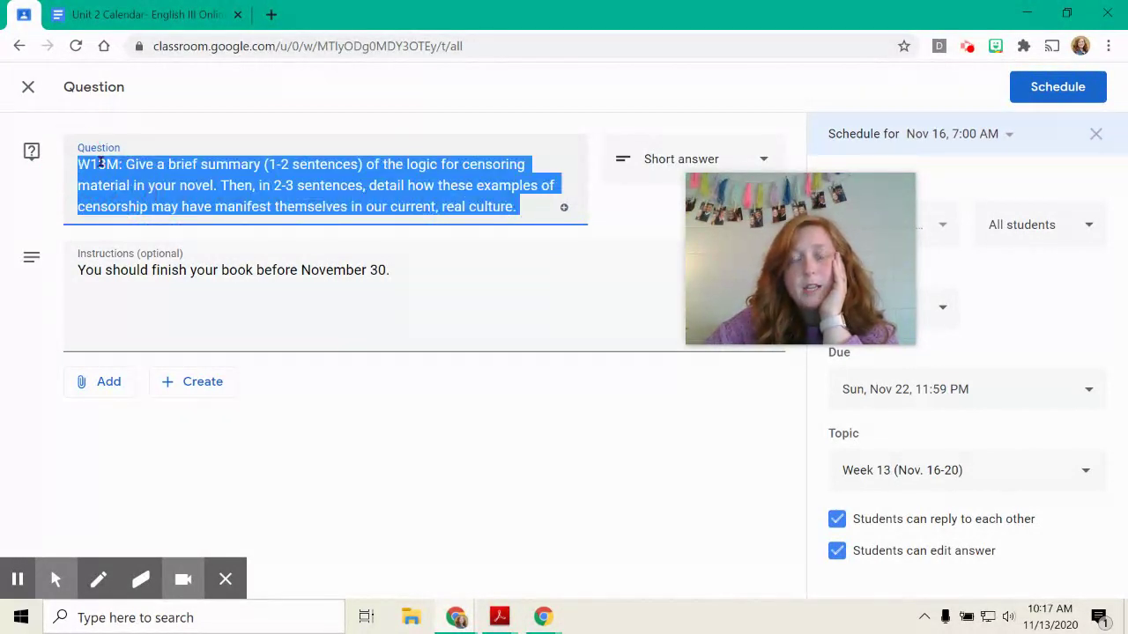
left_click(262, 187)
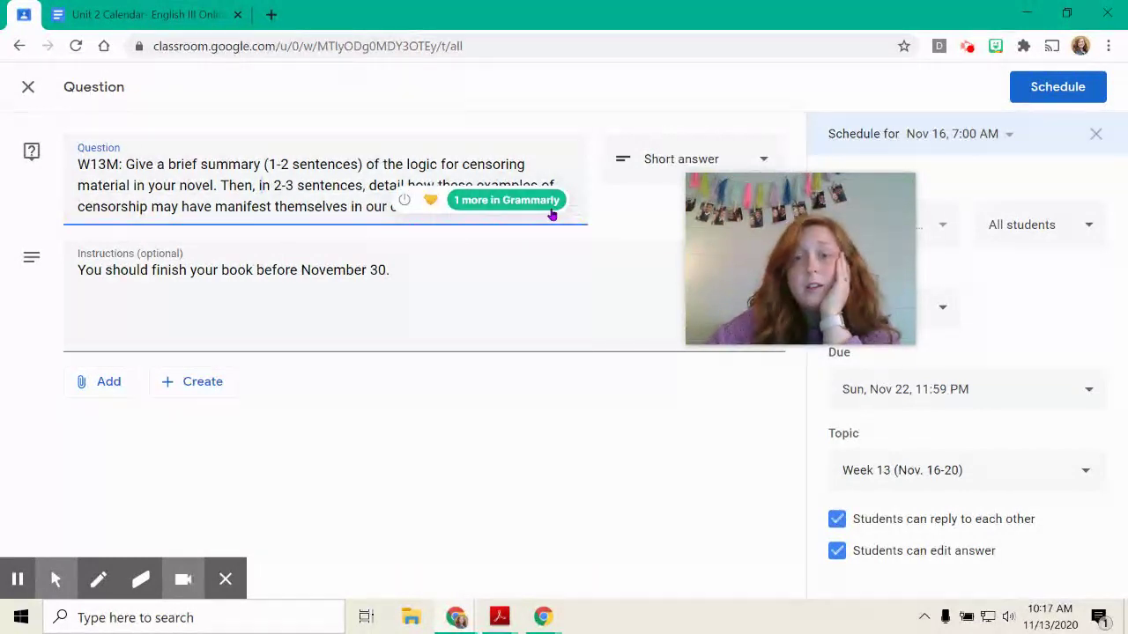
left_click_drag(80, 164, 50, 156)
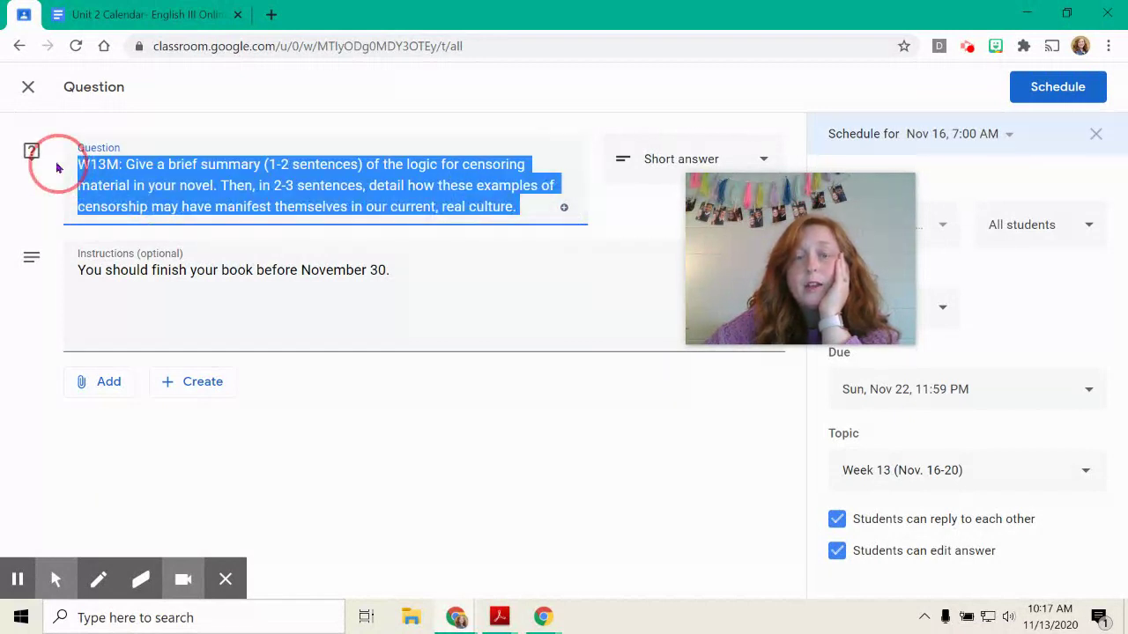
left_click(185, 198)
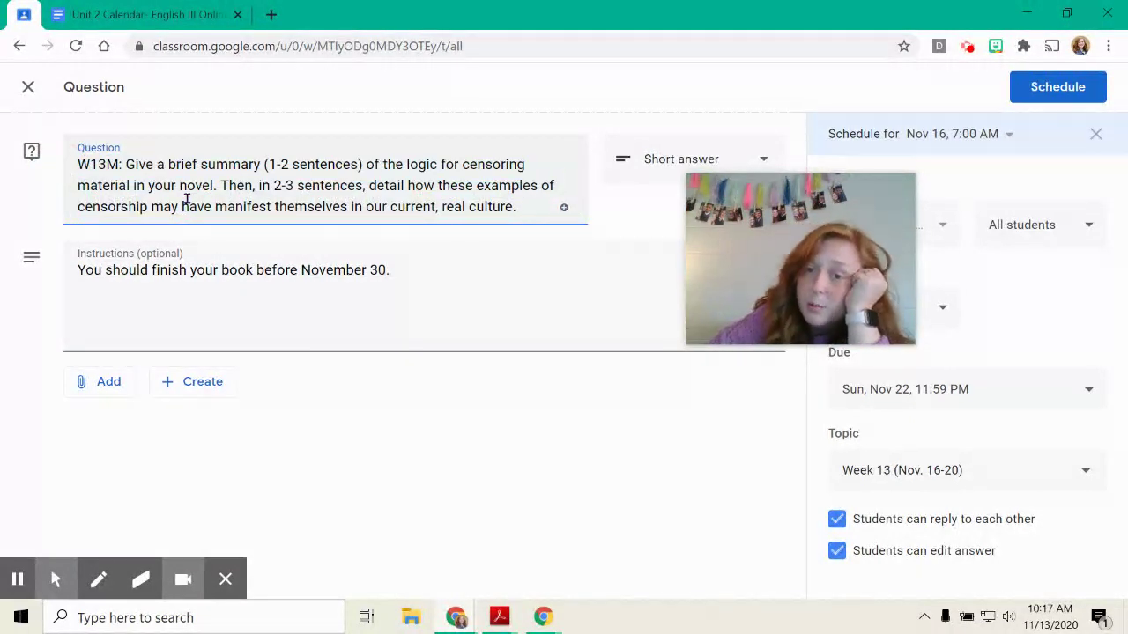
left_click(28, 86)
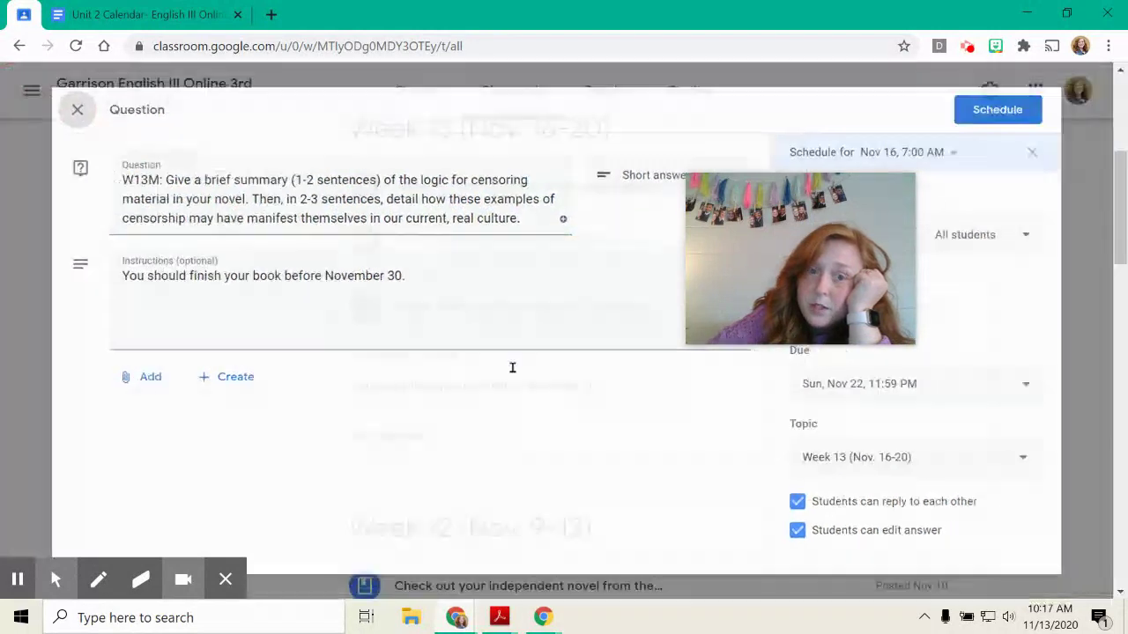
Step: Expand the W13M Elements of an Argument Review assignment and examine its instructions and attachments
left_click(458, 325)
left_click(496, 244)
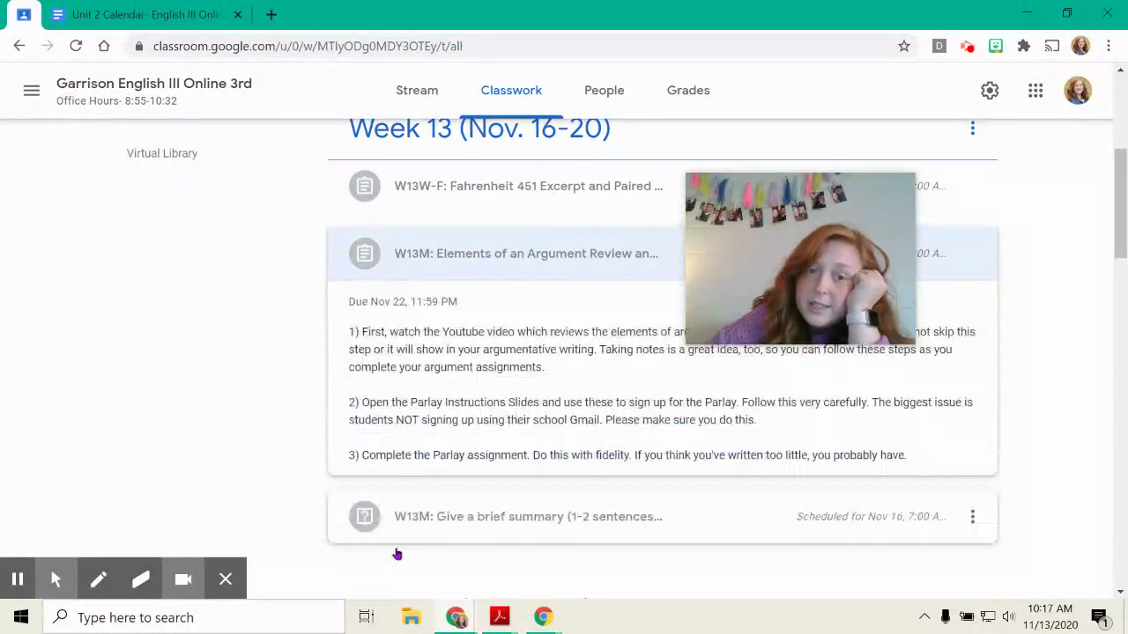
scroll(414, 384, "down", 2)
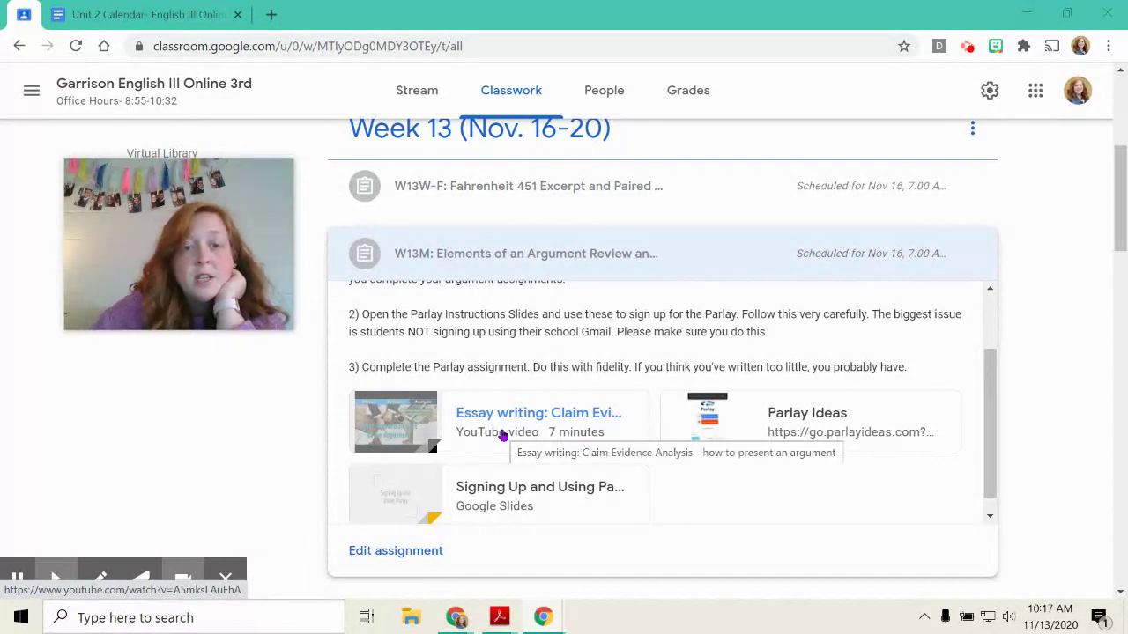
scroll(629, 401, "up", 2)
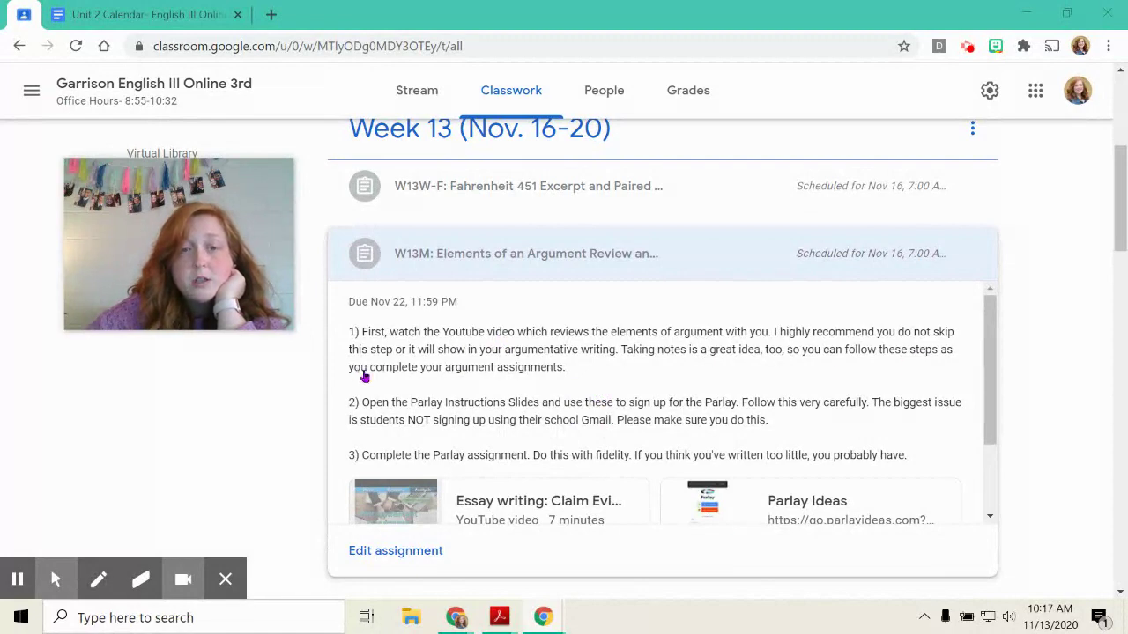
scroll(564, 370, "down", 1)
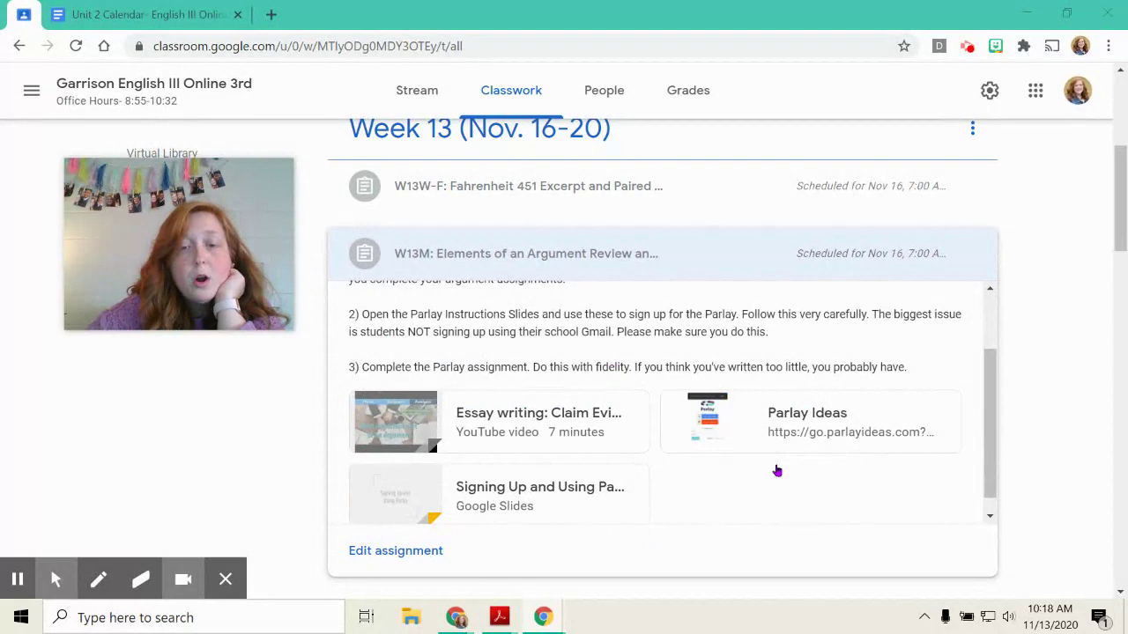
Step: Open the attached Signing Up and Using Parlay slides, go through the sign-up steps to slide 5, and close the presentation
left_click(442, 495)
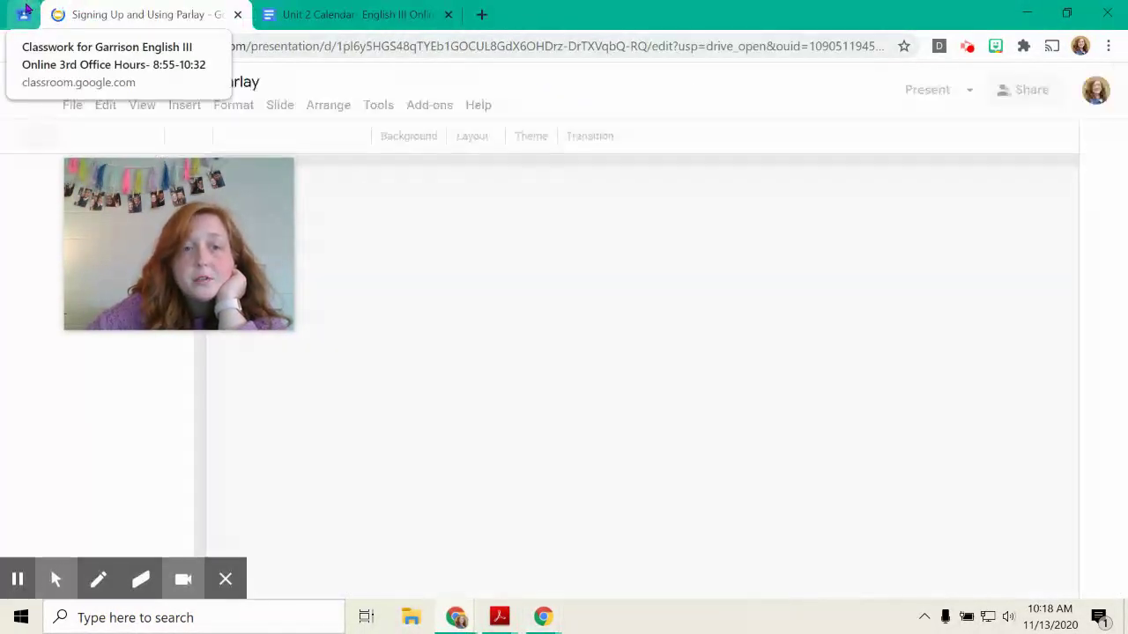
left_click_drag(194, 229, 961, 94)
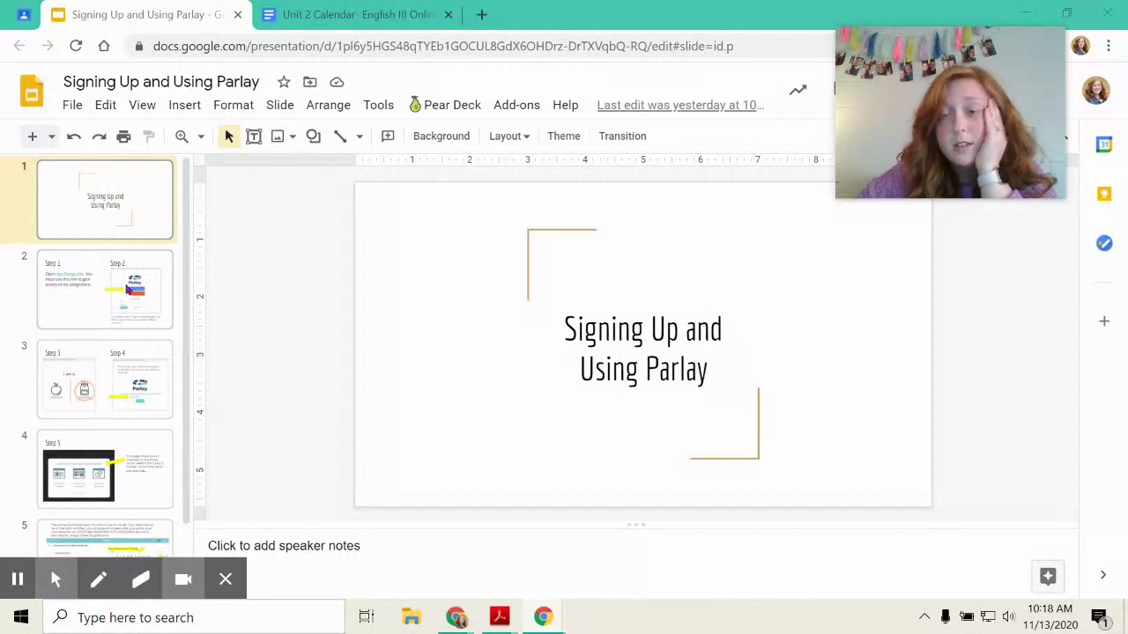
left_click(63, 311)
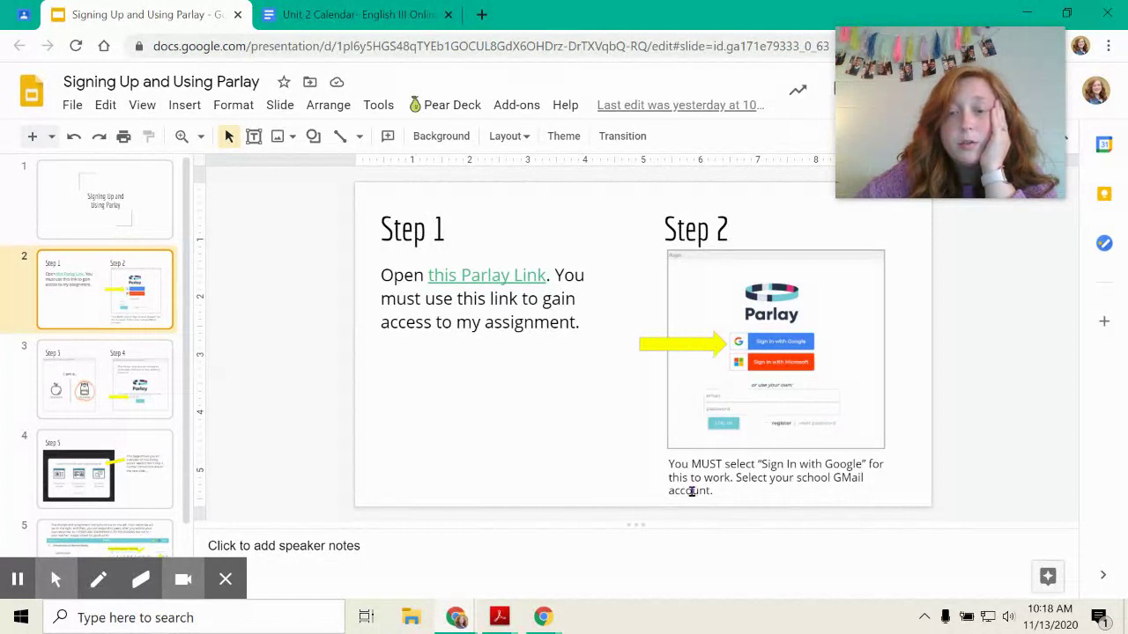
left_click(112, 388)
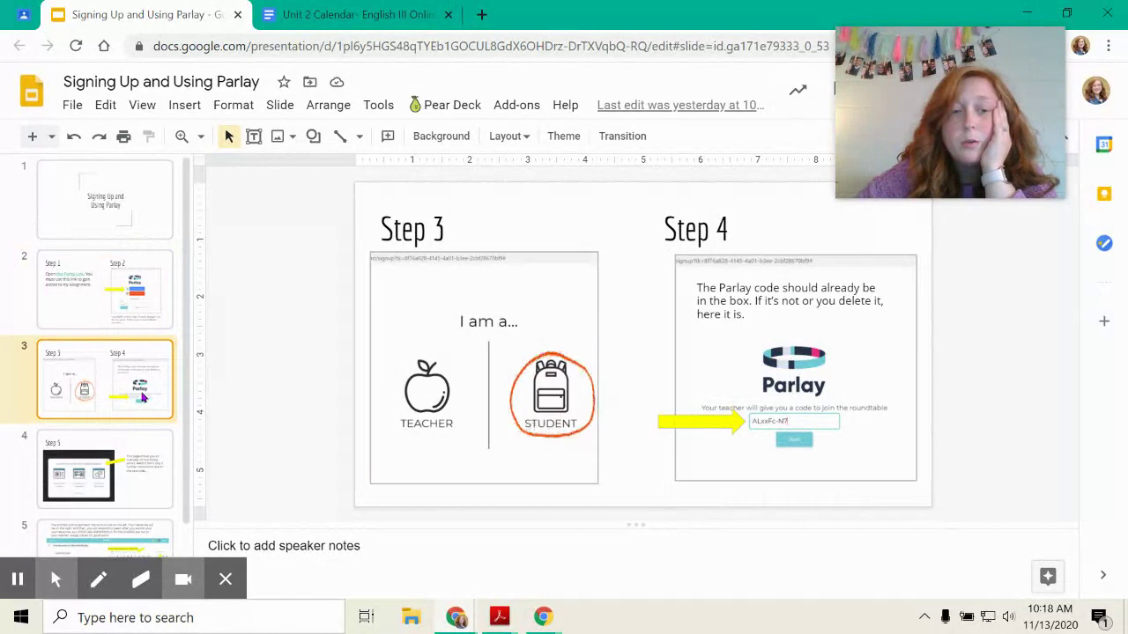
key("Down")
key("Down")
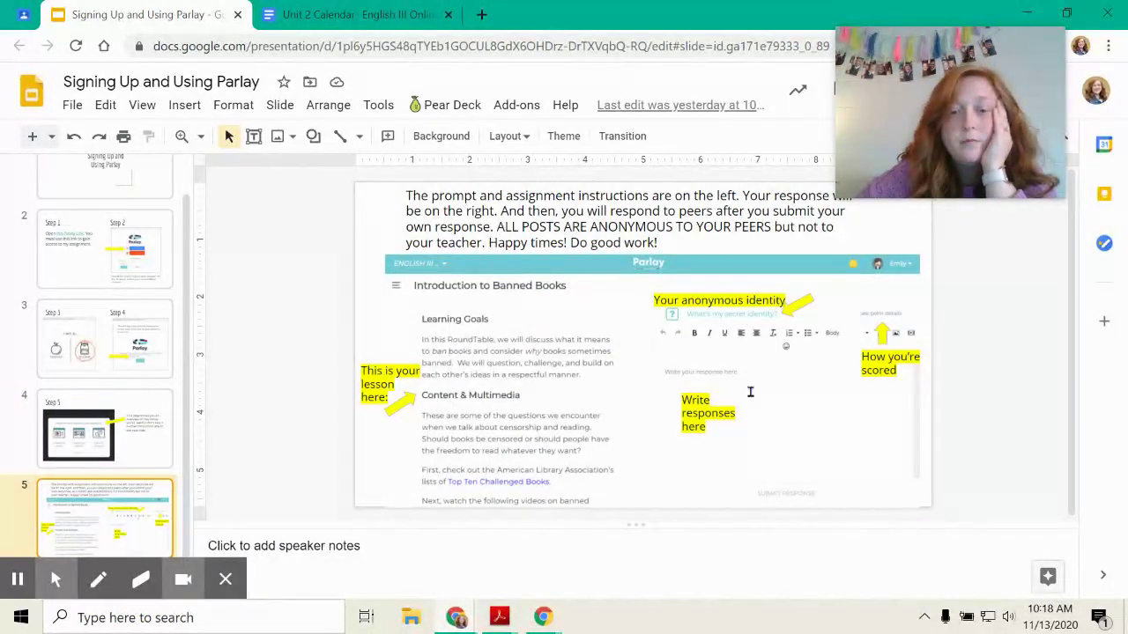
left_click(237, 15)
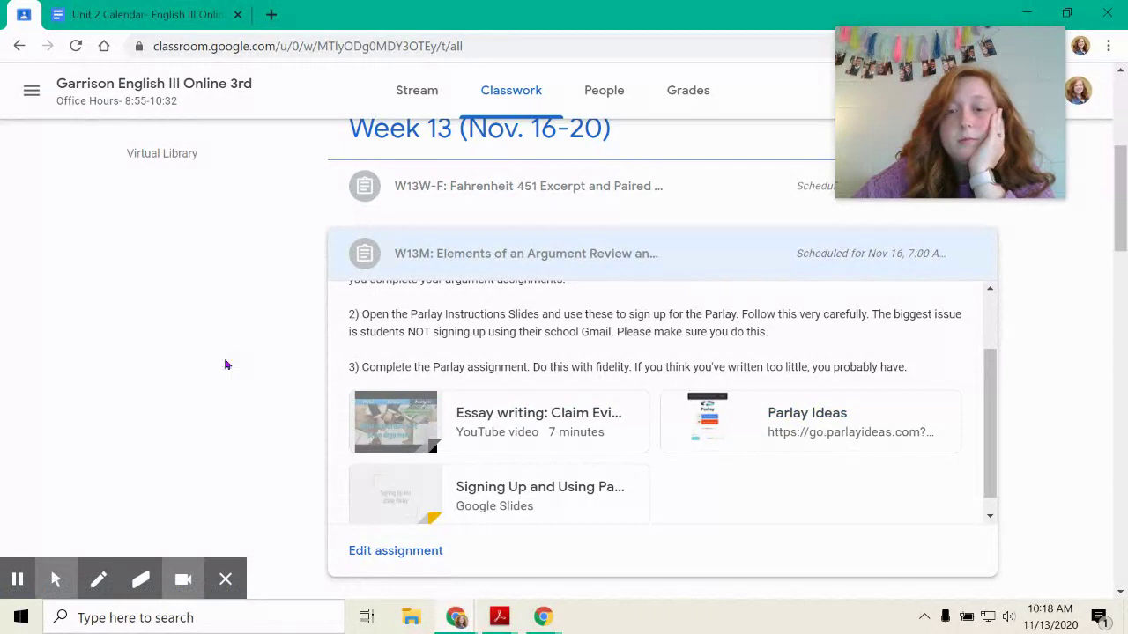
Step: Review the details of the W13W-F Fahrenheit 451 excerpt and paired text assignment, and collapse it again
scroll(235, 369, "up", 1)
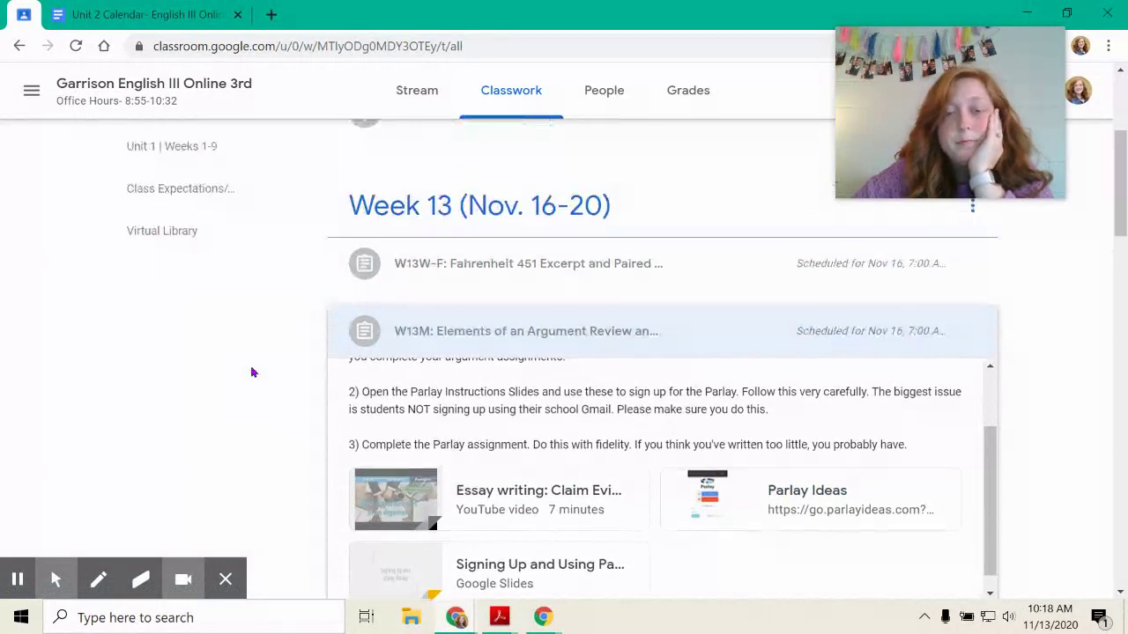
left_click(521, 335)
left_click(503, 264)
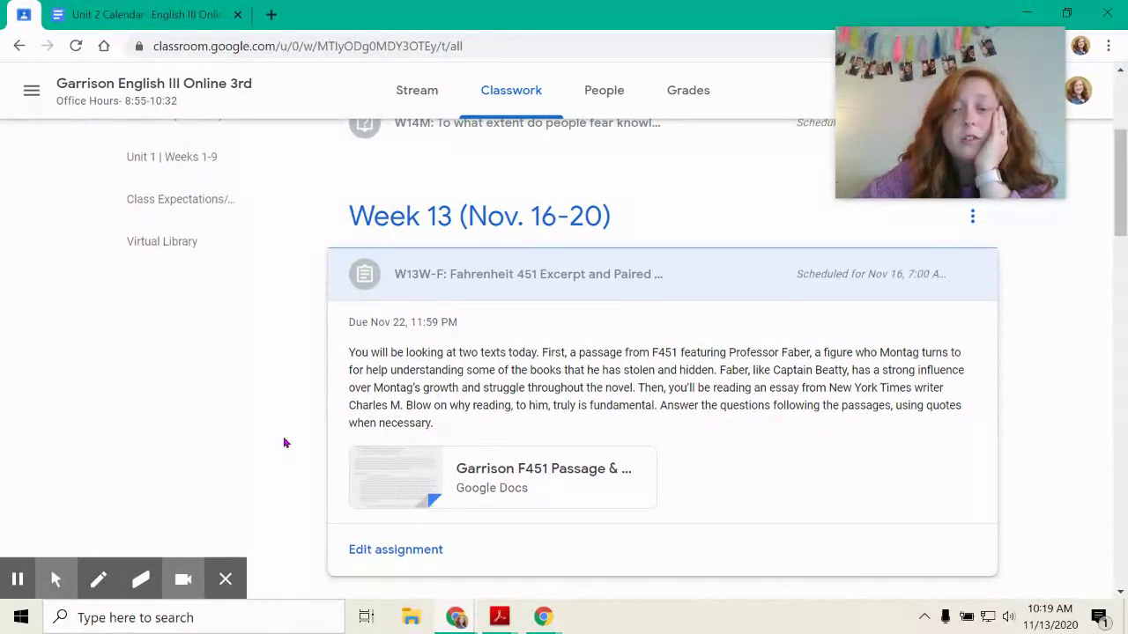
left_click(401, 291)
scroll(299, 476, "up", 1)
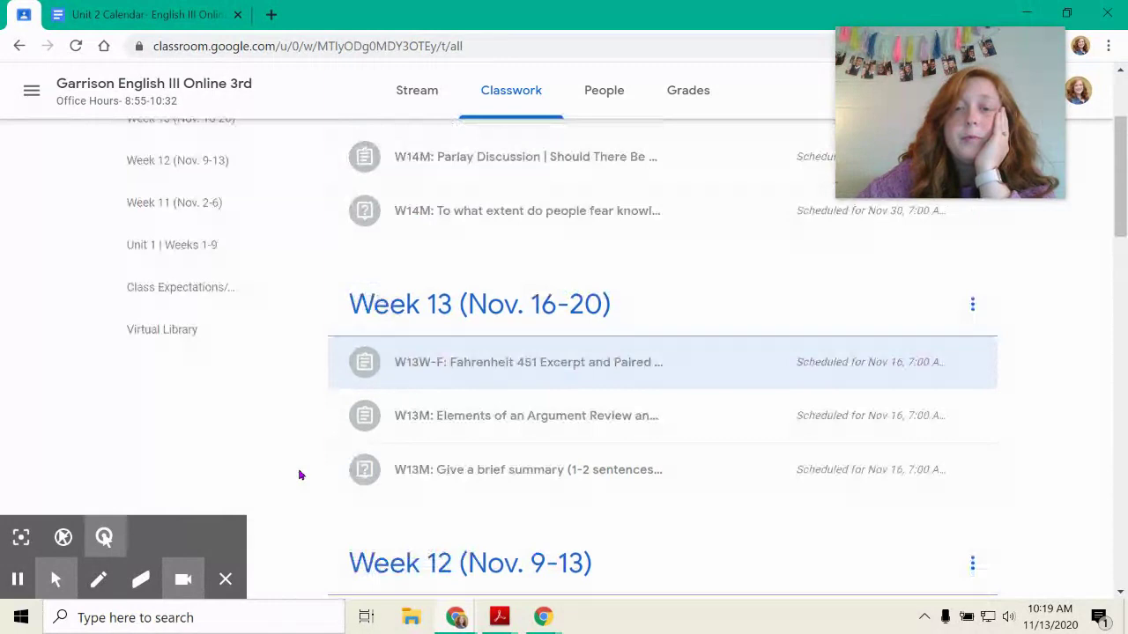
scroll(298, 472, "up", 1)
scroll(298, 472, "down", 2)
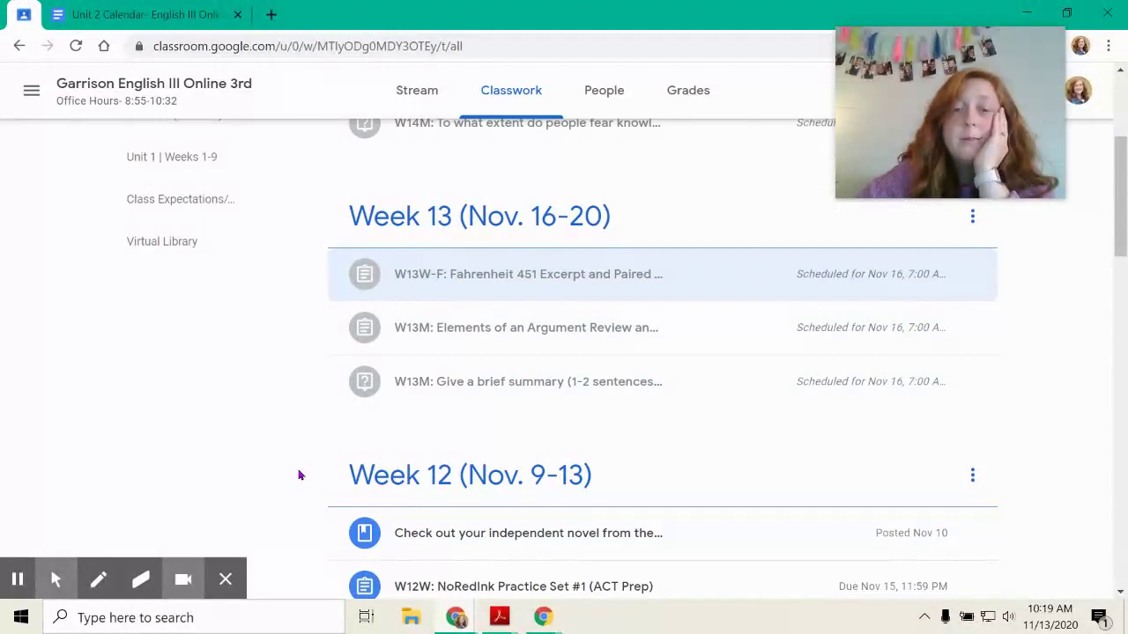
scroll(335, 462, "up", 3)
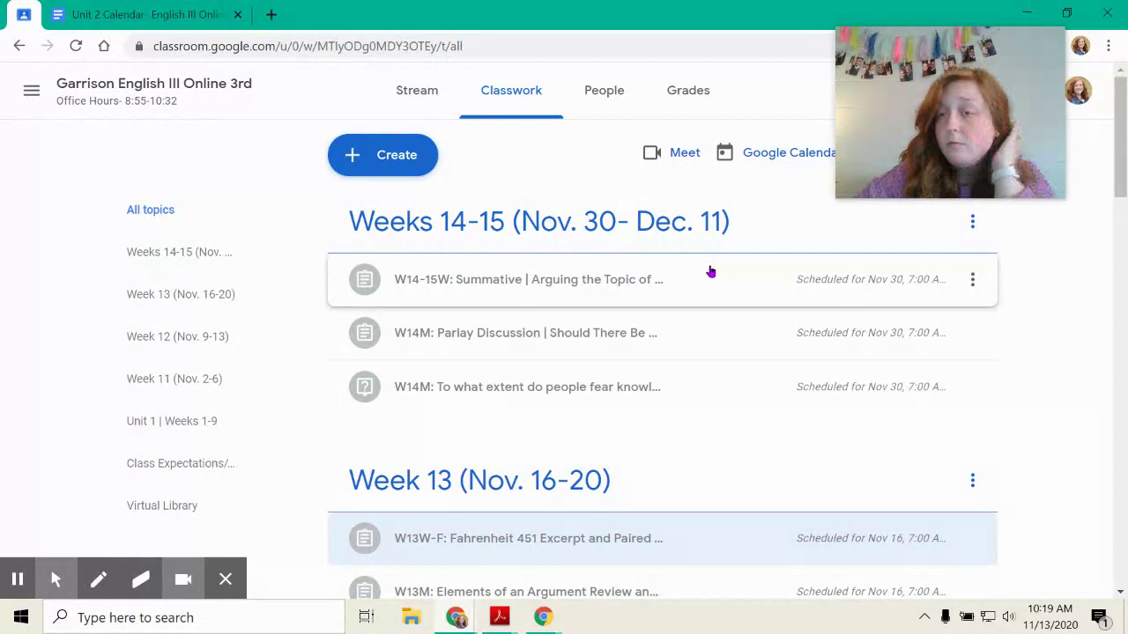
scroll(339, 401, "down", 3)
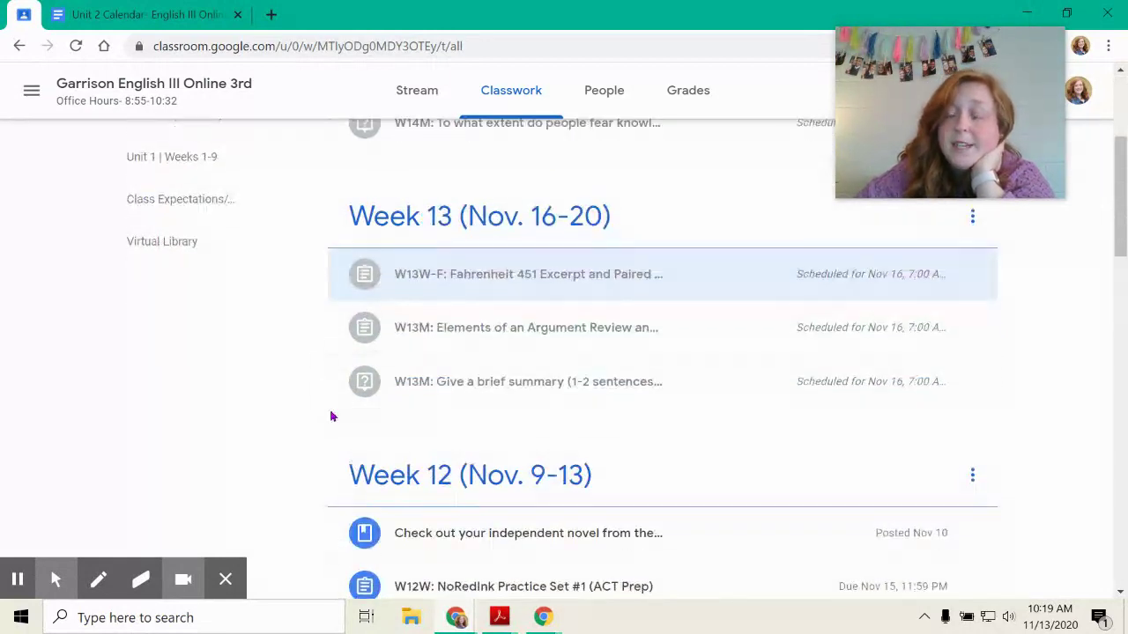